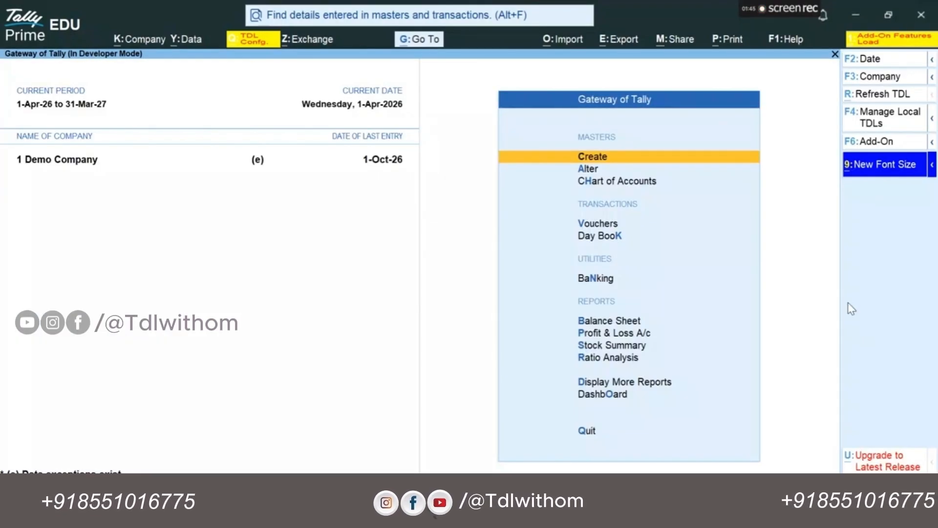
# Step: Set Stop Printing While Creation to Yes in the add-on features and save the configuration
pyautogui.click(859, 144)
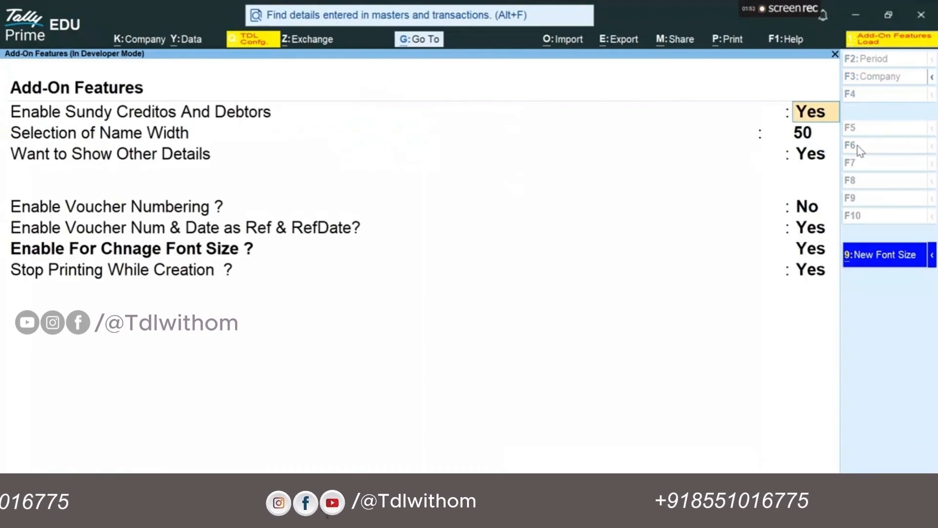
pyautogui.click(160, 272)
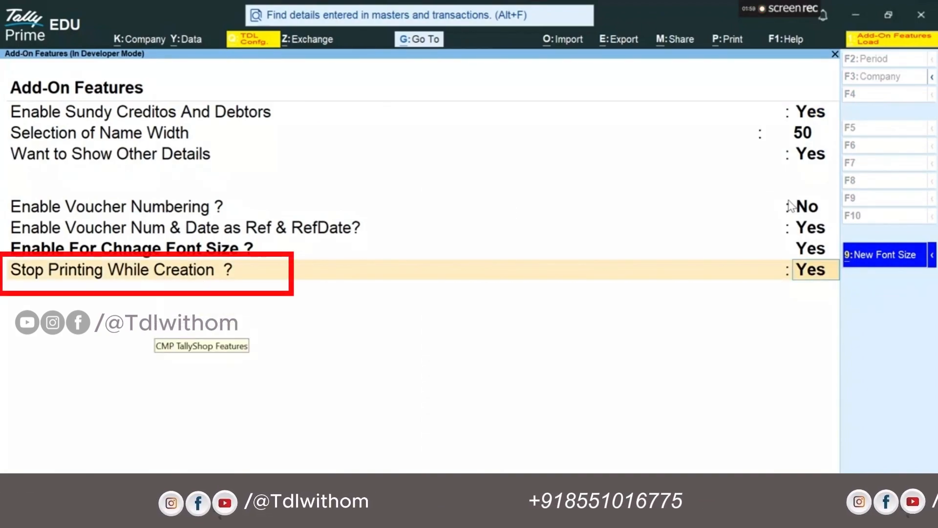
pyautogui.click(787, 272)
pyautogui.press('Return')
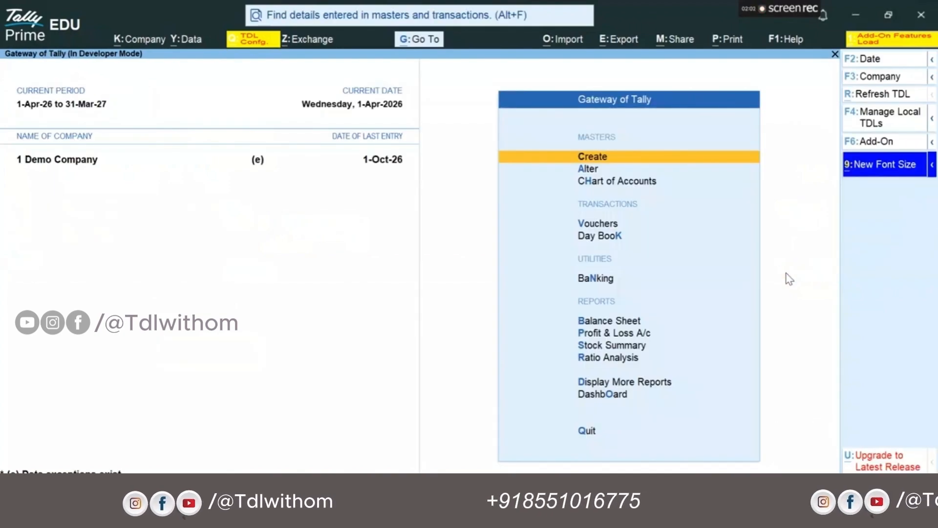
# Step: Start a new sales voucher, accepting reference number 31 and reference date 1-Apr-26
pyautogui.press('v')
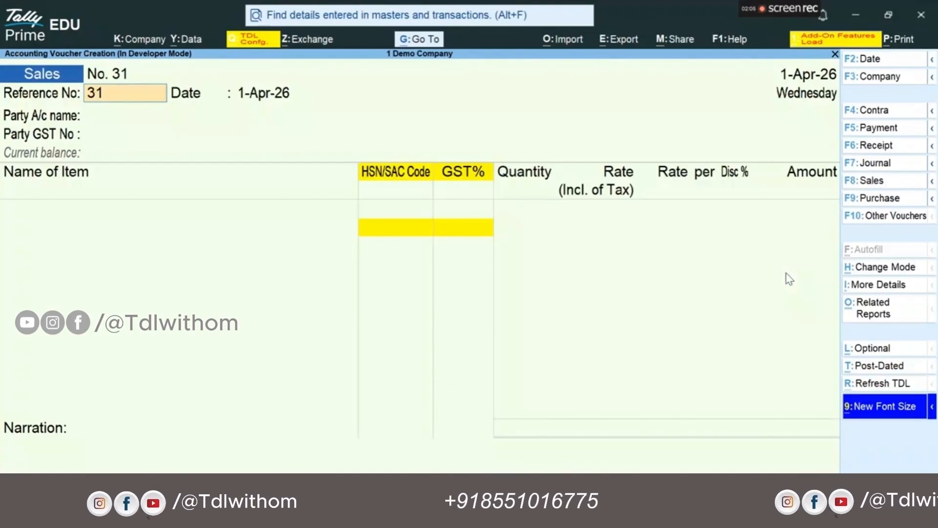
pyautogui.press('Return')
pyautogui.press('Return')
# Step: Look through the party ledger list with its parent group, state, due days, GST type and GST number details
pyautogui.press('Down')
pyautogui.press('Down')
pyautogui.press('Down')
pyautogui.press('Down')
pyautogui.press('Down')
pyautogui.press('Down')
pyautogui.press('Down')
pyautogui.press('Down')
pyautogui.press('Down')
pyautogui.press('Down')
pyautogui.press('Down')
pyautogui.press('Down')
pyautogui.press('Down')
pyautogui.press('Down')
pyautogui.press('Down')
pyautogui.press('Down')
pyautogui.press('Down')
pyautogui.press('Down')
pyautogui.press('Down')
pyautogui.press('Down')
pyautogui.press('Down')
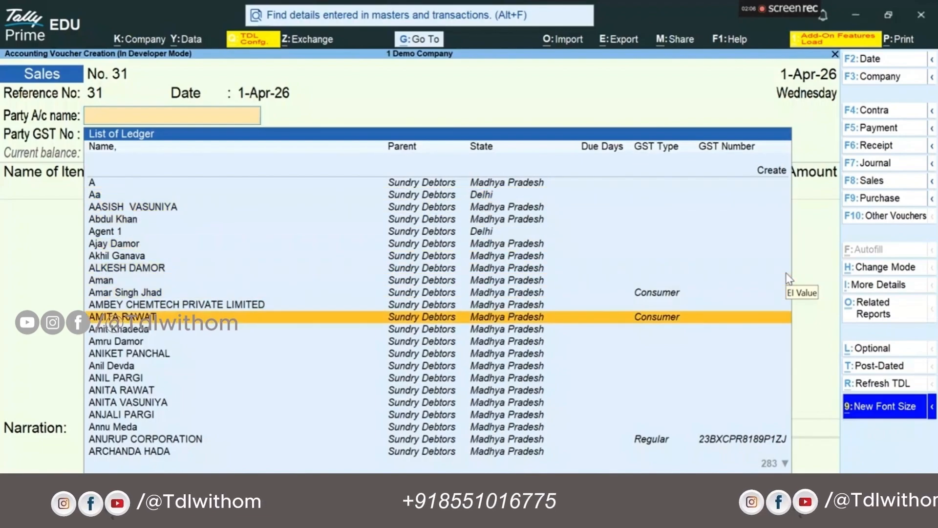
pyautogui.press('Down')
pyautogui.press('Down')
pyautogui.press('Down')
pyautogui.press('Down')
pyautogui.press('Down')
pyautogui.press('Down')
pyautogui.press('Down')
pyautogui.press('Down')
pyautogui.press('Down')
pyautogui.press('Down')
pyautogui.press('Down')
pyautogui.press('Down')
pyautogui.press('Down')
pyautogui.press('Down')
pyautogui.press('Down')
pyautogui.press('Down')
pyautogui.press('Down')
pyautogui.press('Down')
pyautogui.press('Down')
pyautogui.press('Down')
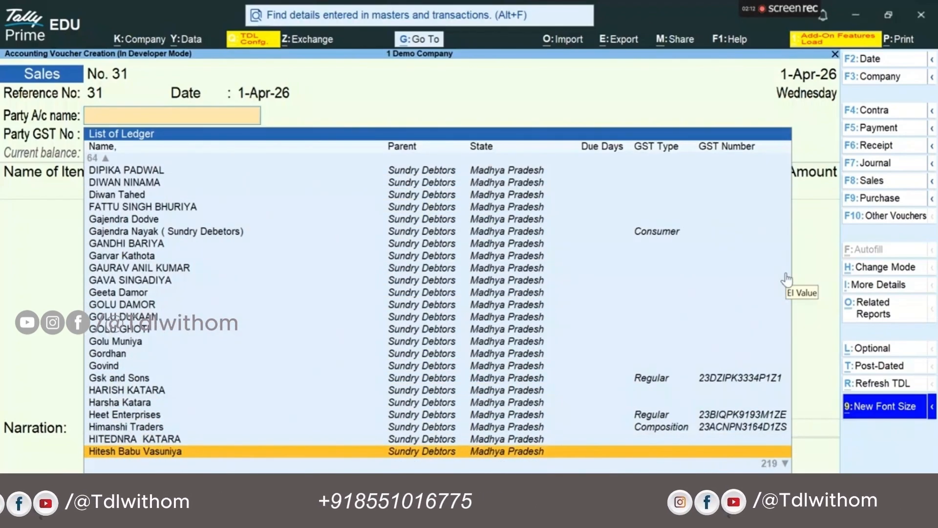
pyautogui.press('Up')
pyautogui.press('Up')
pyautogui.press('Up')
pyautogui.press('Up')
pyautogui.press('Up')
pyautogui.press('Up')
pyautogui.press('Up')
pyautogui.press('Up')
pyautogui.press('Up')
pyautogui.press('Up')
pyautogui.press('Up')
pyautogui.press('Up')
pyautogui.press('Up')
pyautogui.press('Up')
pyautogui.press('Up')
pyautogui.press('Up')
pyautogui.press('Up')
pyautogui.press('Up')
pyautogui.press('Up')
pyautogui.press('Up')
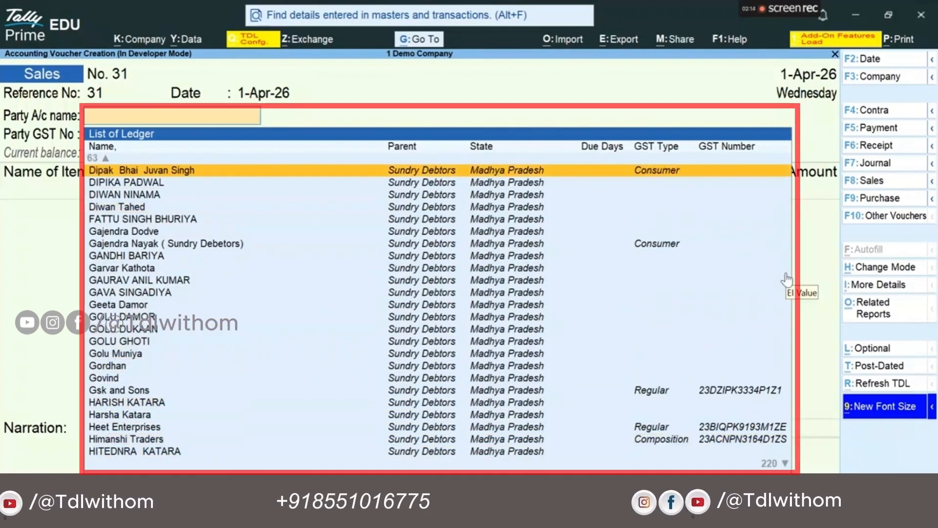
pyautogui.press('Down')
pyautogui.press('Down')
pyautogui.press('Down')
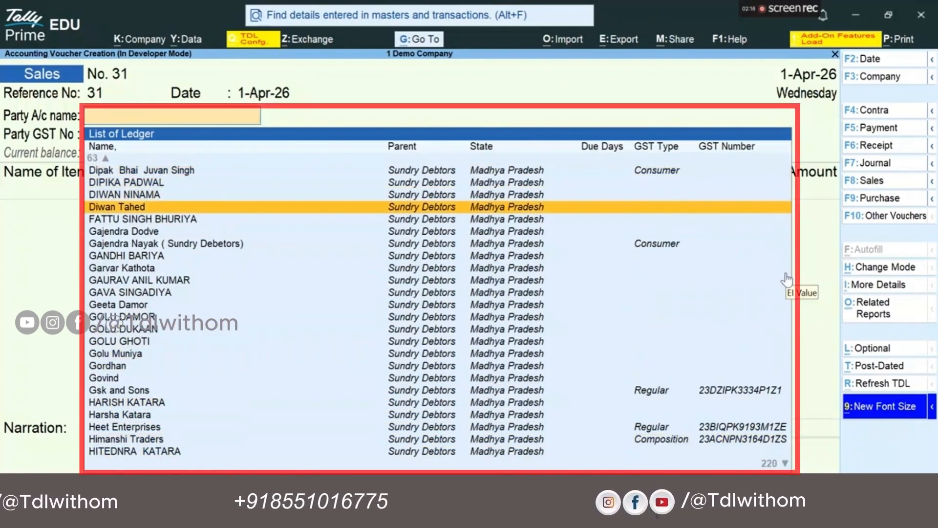
pyautogui.press('Down')
pyautogui.press('Down')
pyautogui.press('Down')
pyautogui.press('Down')
pyautogui.press('Down')
pyautogui.press('Down')
pyautogui.press('Down')
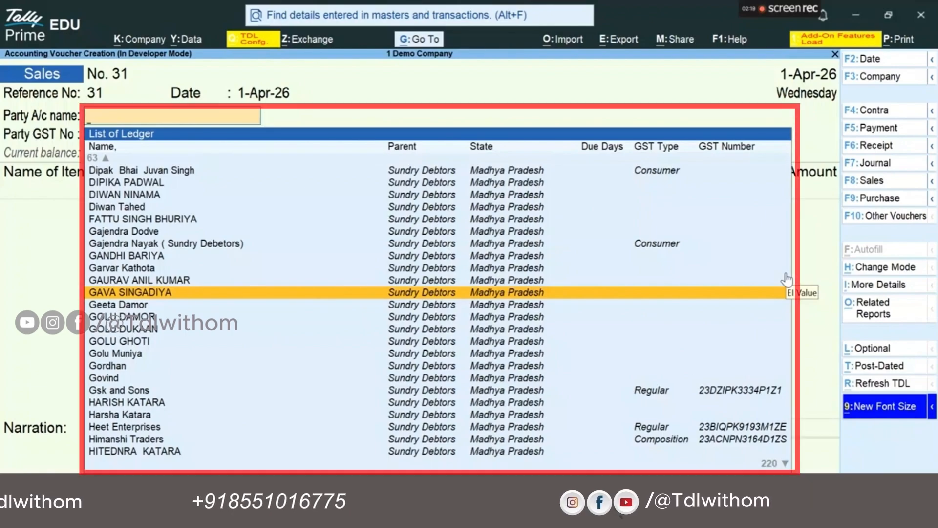
pyautogui.press('Up')
pyautogui.press('Up')
pyautogui.press('Up')
pyautogui.press('Up')
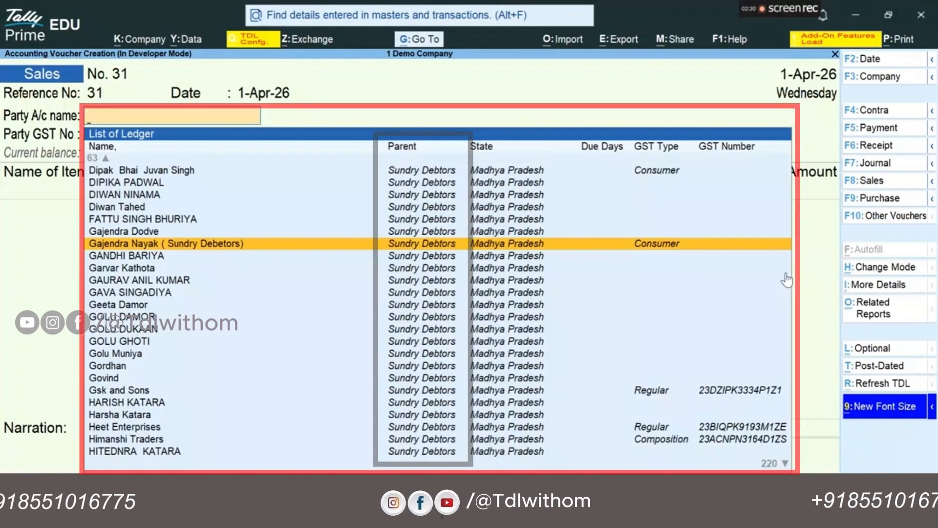
pyautogui.write('CAS')
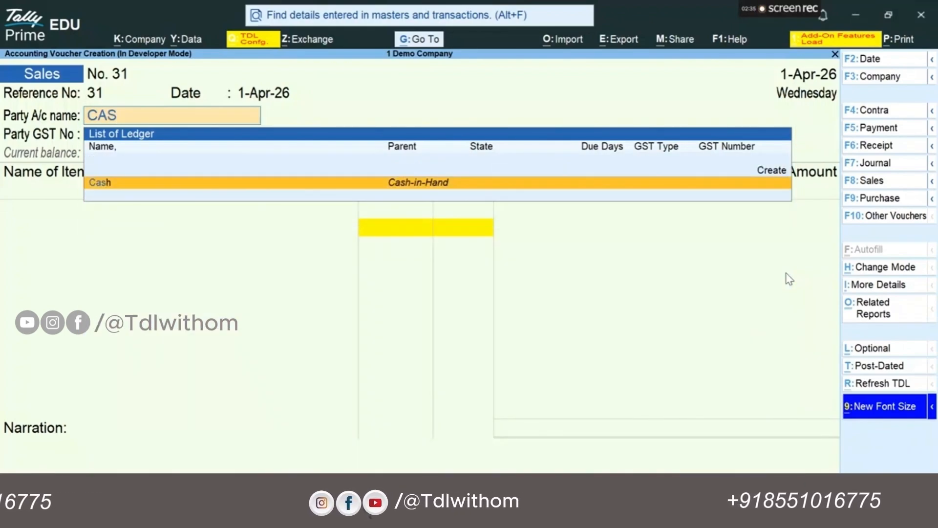
pyautogui.press('Return')
pyautogui.press('Escape')
# Step: Choose Bhavesh Krashi Seva Kendra as the party account of the sales voucher and accept its party details
pyautogui.press('Down')
pyautogui.press('Down')
pyautogui.press('Down')
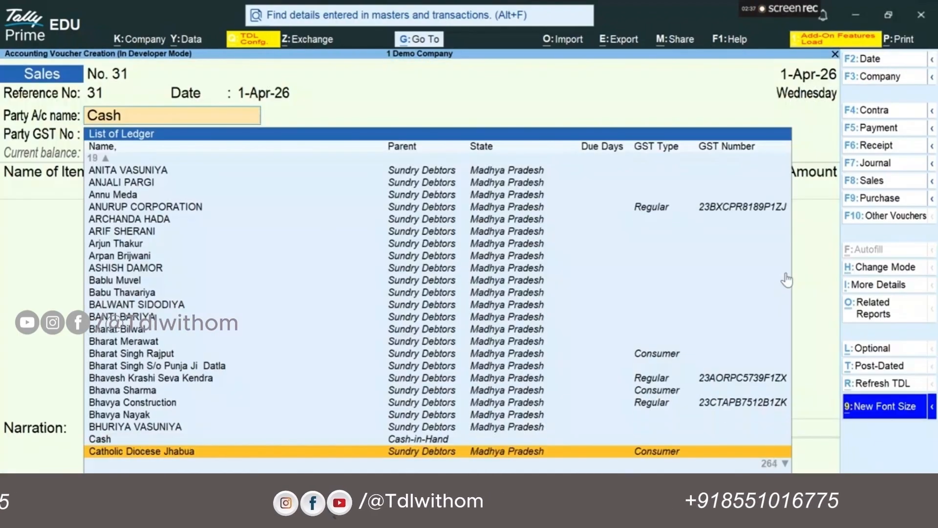
pyautogui.press('Down')
pyautogui.press('Down')
pyautogui.press('Down')
pyautogui.press('Down')
pyautogui.press('Down')
pyautogui.press('Down')
pyautogui.press('Down')
pyautogui.press('Down')
pyautogui.press('Down')
pyautogui.press('Up')
pyautogui.press('Up')
pyautogui.press('Up')
pyautogui.press('Up')
pyautogui.press('Up')
pyautogui.press('Up')
pyautogui.press('Up')
pyautogui.press('Up')
pyautogui.press('Up')
pyautogui.press('Up')
pyautogui.press('Up')
pyautogui.press('Up')
pyautogui.press('Up')
pyautogui.press('Up')
pyautogui.press('Up')
pyautogui.press('Up')
pyautogui.press('Up')
pyautogui.press('Up')
pyautogui.press('Up')
pyautogui.press('Up')
pyautogui.press('Down')
pyautogui.press('Down')
pyautogui.press('Down')
pyautogui.press('Down')
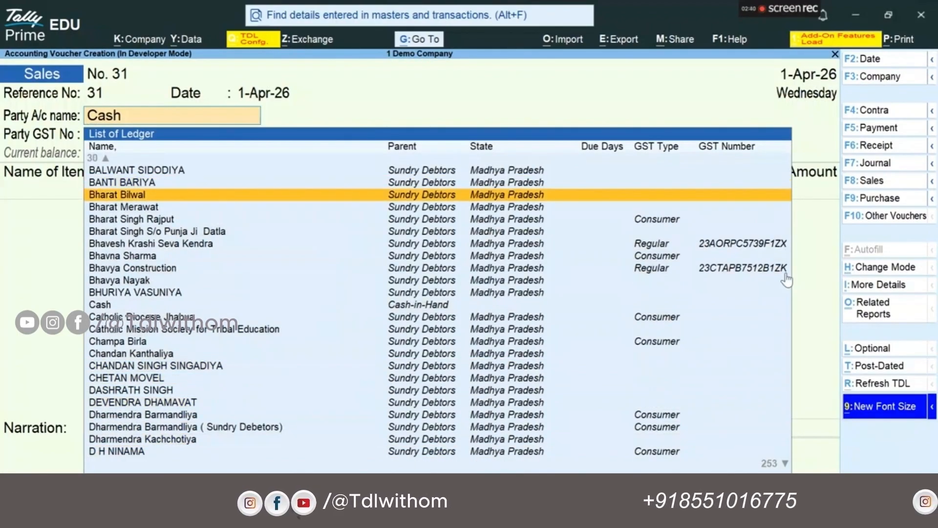
pyautogui.press('Down')
pyautogui.press('Return')
pyautogui.press('Return')
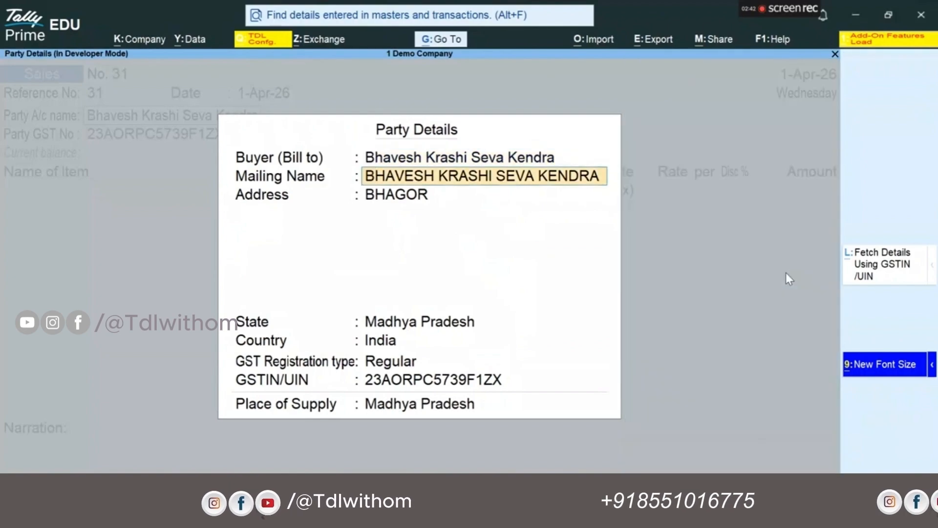
pyautogui.hotkey('ctrl', 'a')
pyautogui.press('Return')
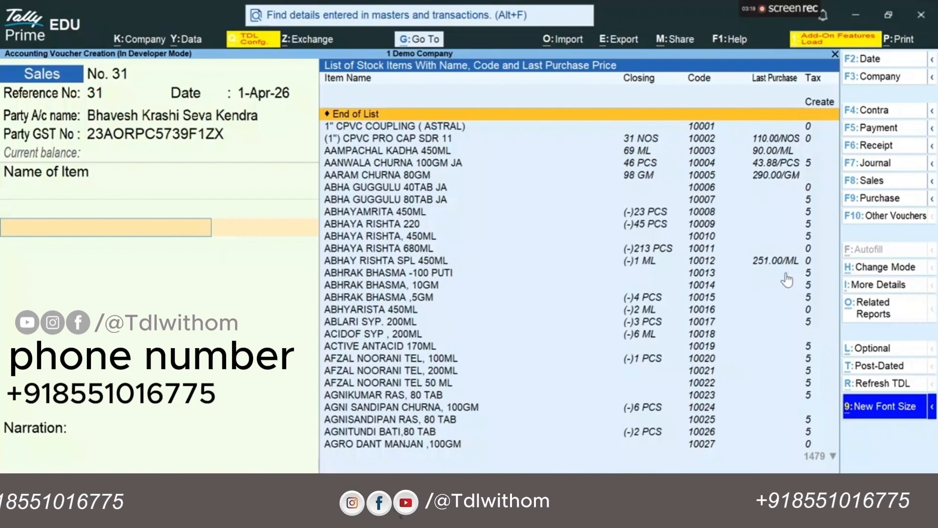
# Step: Add the stock item AANWALA CHURNA 100GM JA to the voucher with order number Not Applicable
pyautogui.press('Down')
pyautogui.press('Down')
pyautogui.press('Down')
pyautogui.press('Down')
pyautogui.press('Down')
pyautogui.press('Down')
pyautogui.press('Down')
pyautogui.press('Down')
pyautogui.press('Down')
pyautogui.press('Down')
pyautogui.press('Down')
pyautogui.press('Down')
pyautogui.press('Down')
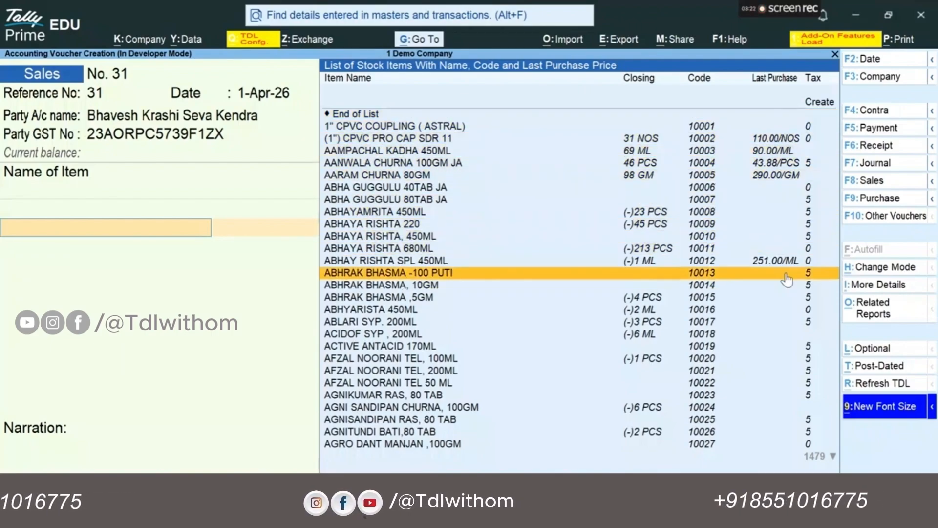
pyautogui.press('Up')
pyautogui.press('Up')
pyautogui.press('Up')
pyautogui.press('Up')
pyautogui.press('Up')
pyautogui.press('Up')
pyautogui.press('Up')
pyautogui.press('Up')
pyautogui.press('Up')
pyautogui.press('Return')
pyautogui.press('Return')
pyautogui.press('Return')
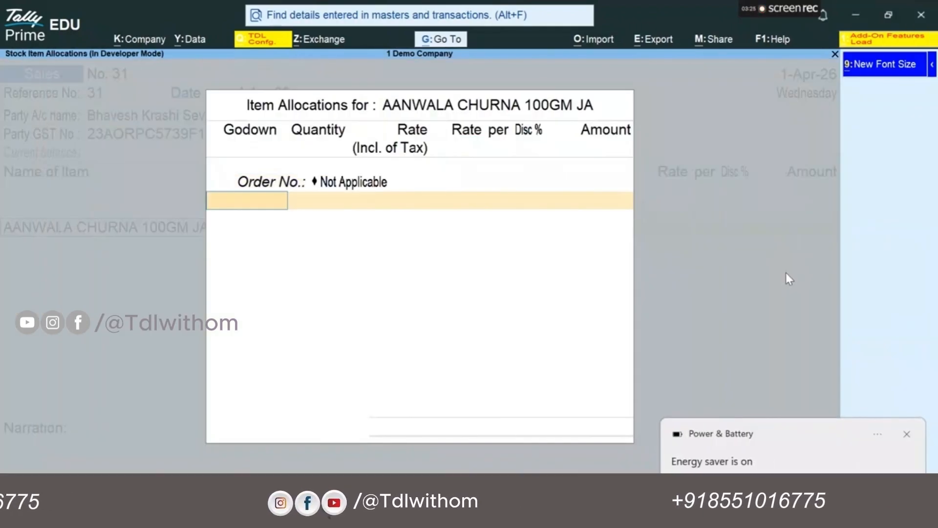
# Step: Allocate 5 PCS of the item from the Bhopal godown and end the order list
pyautogui.press('Return')
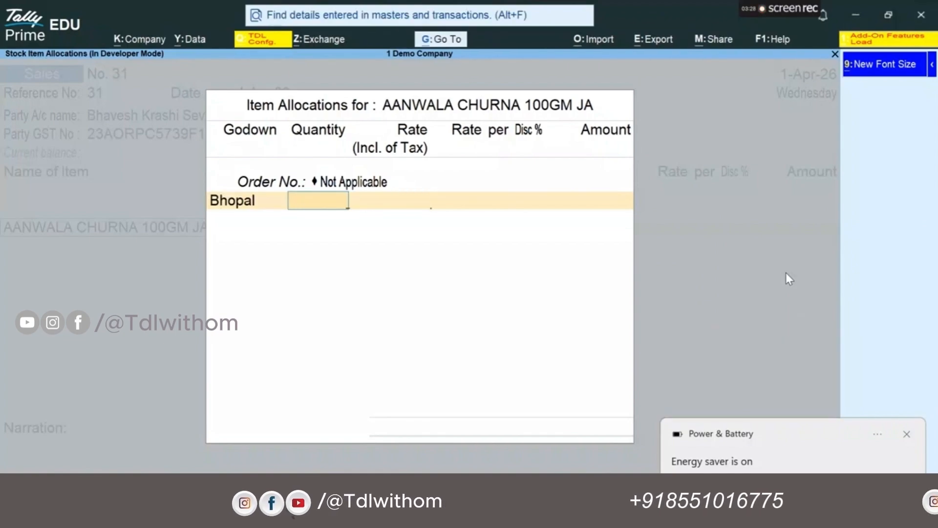
pyautogui.write('5')
pyautogui.press('Return')
pyautogui.press('Return')
pyautogui.press('Return')
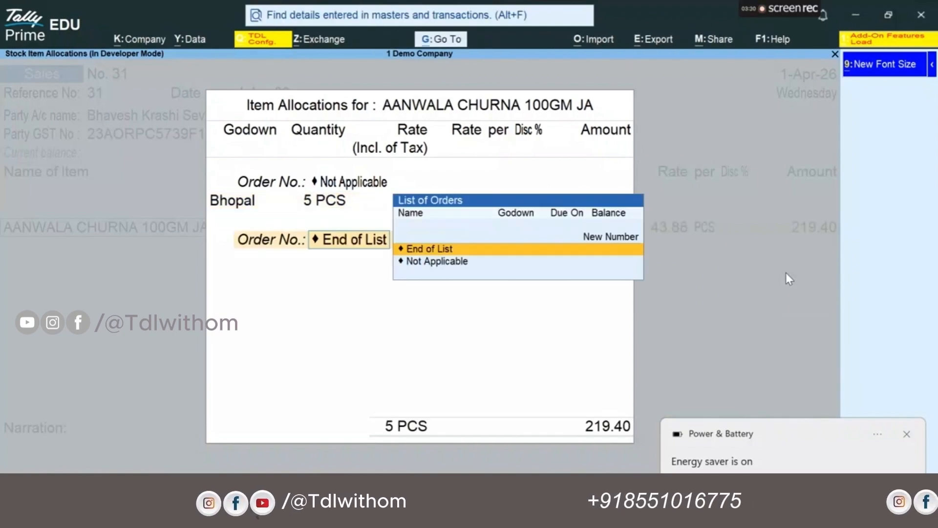
pyautogui.press('Return')
# Step: Finish the item allocation and book the item's amount to the 18% GST dealer commission ledger under cost centre Cc
pyautogui.press('Return')
pyautogui.press('Return')
pyautogui.press('Return')
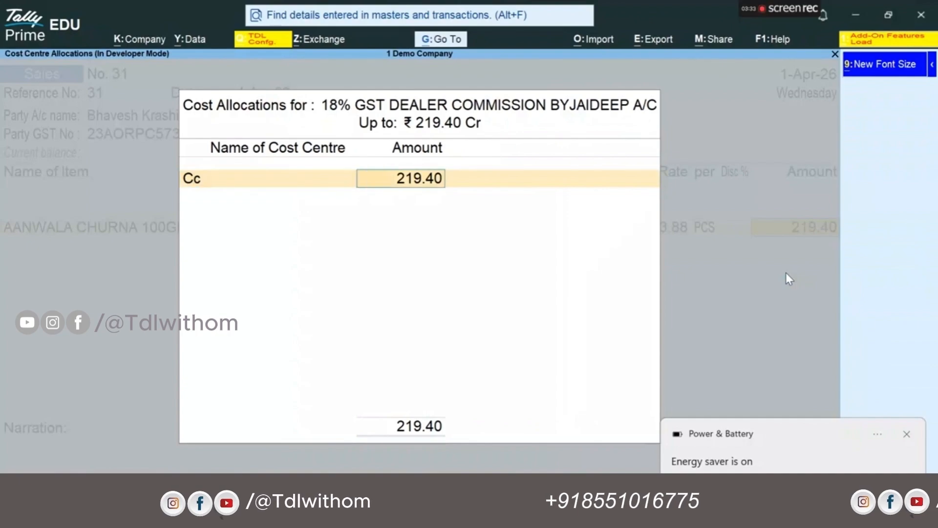
pyautogui.press('Return')
pyautogui.press('Return')
pyautogui.press('Return')
# Step: Add the tax ledgers Cgst, Sgst and Igst below the stock item, accepting their calculated amounts
pyautogui.write('CG')
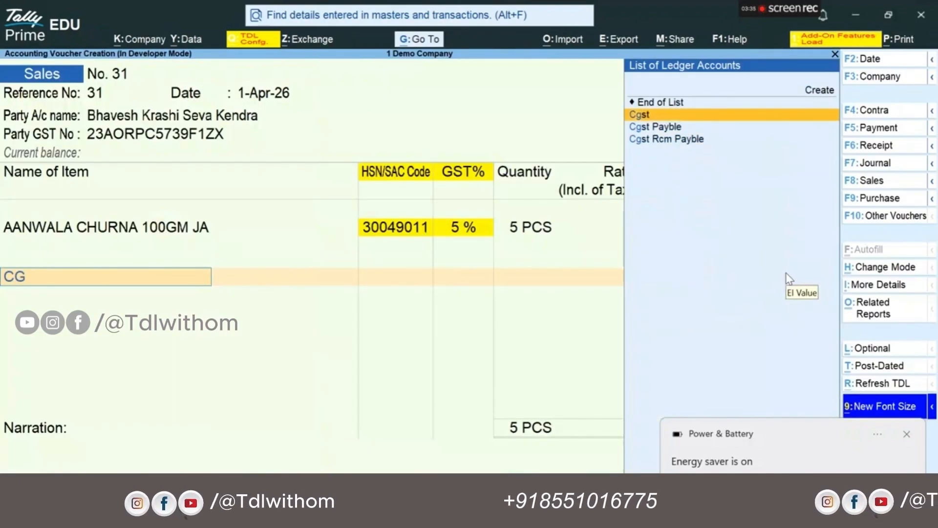
pyautogui.press('Return')
pyautogui.press('Return')
pyautogui.write('SG')
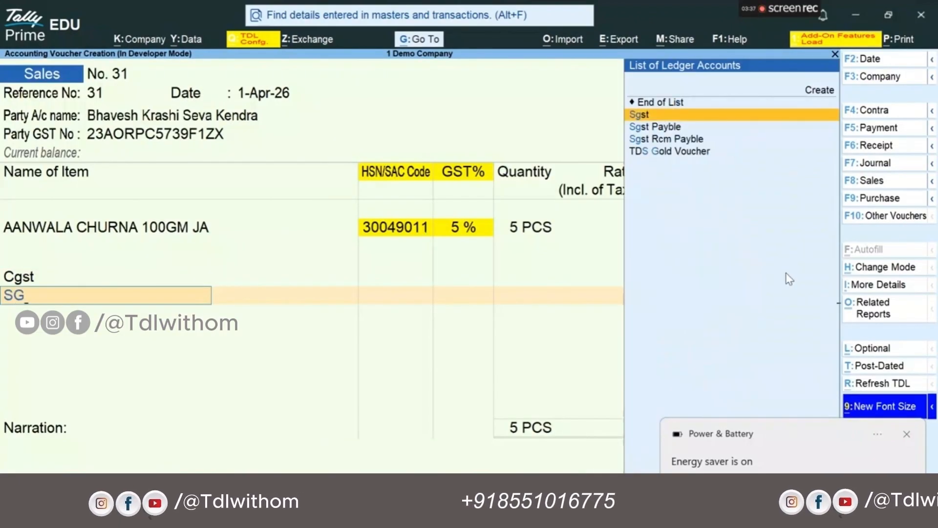
pyautogui.press('Return')
pyautogui.press('Return')
pyautogui.write('IG')
pyautogui.press('Return')
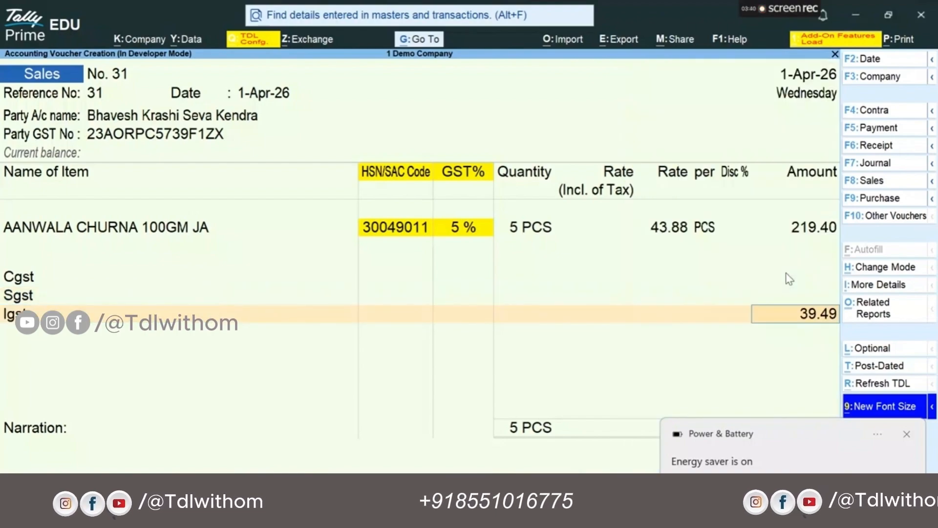
pyautogui.press('Return')
# Step: Add the Round Off ledger to the voucher and allocate its amount to cost centre Cc
pyautogui.write('ROUND')
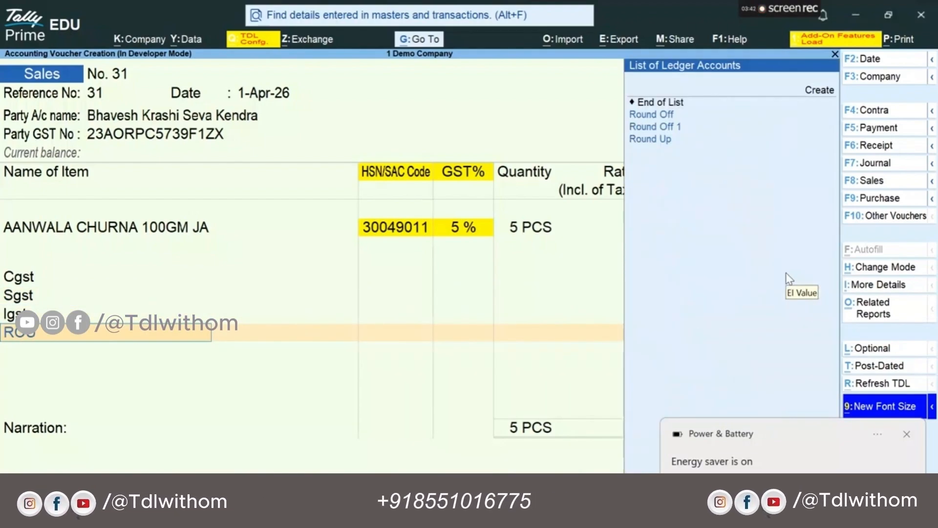
pyautogui.press('Return')
pyautogui.press('Return')
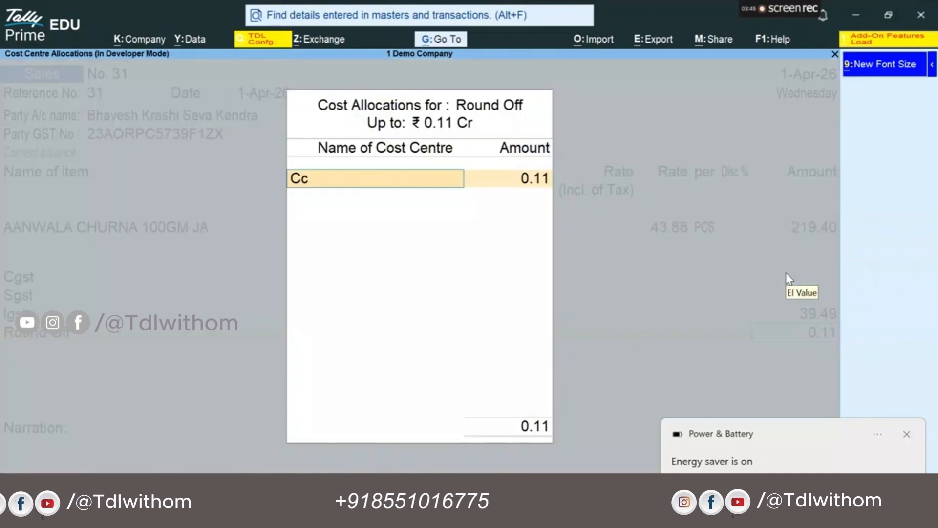
pyautogui.press('Return')
pyautogui.press('Return')
# Step: Open the print options of the unsaved sales voucher and try to print it
pyautogui.write('P')
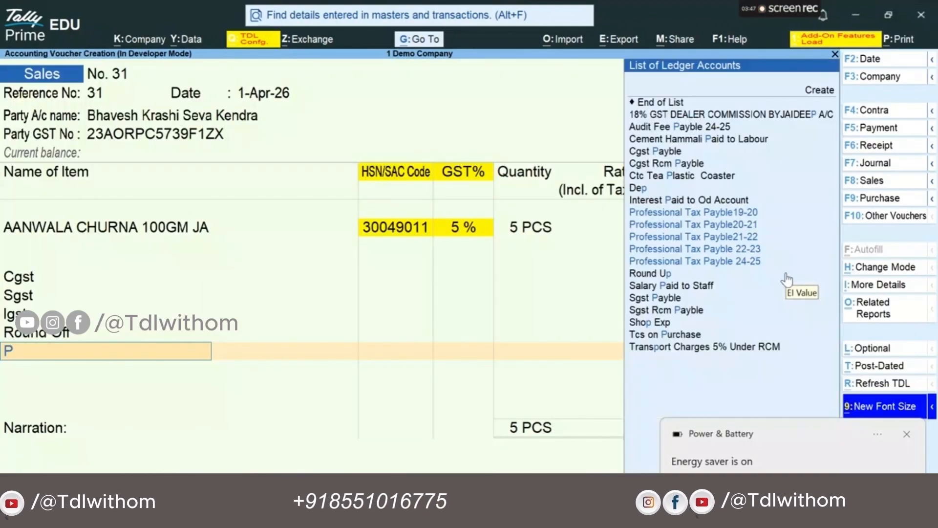
pyautogui.hotkey('ctrl', 'p')
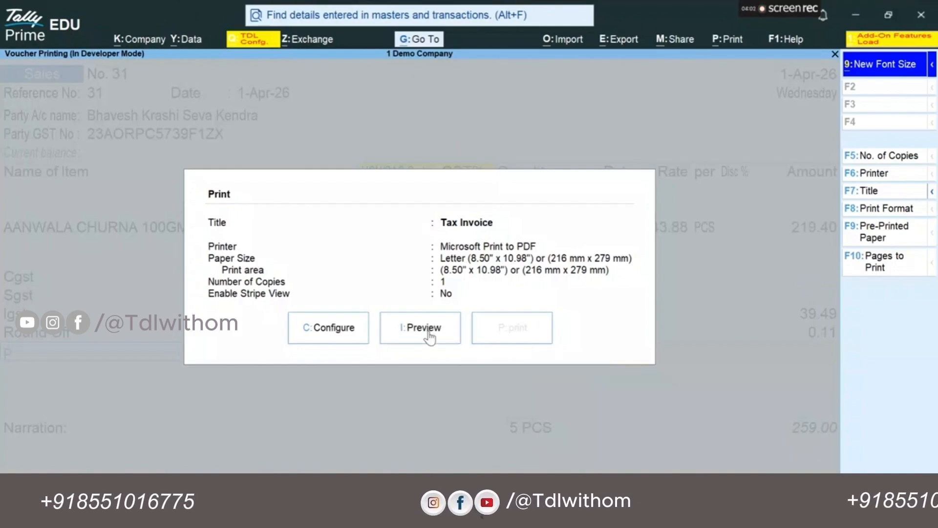
pyautogui.click(513, 341)
# Step: Accept the party, dispatch and item details of the sales voucher again and save it
pyautogui.press('Return')
pyautogui.press('Return')
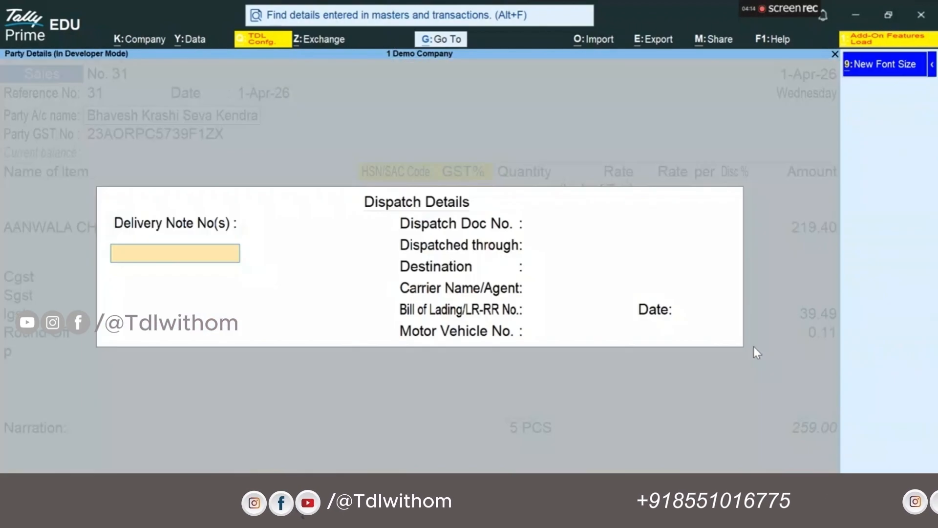
pyautogui.hotkey('ctrl', 'a')
pyautogui.press('Return')
pyautogui.hotkey('ctrl', 'a')
pyautogui.press('Return')
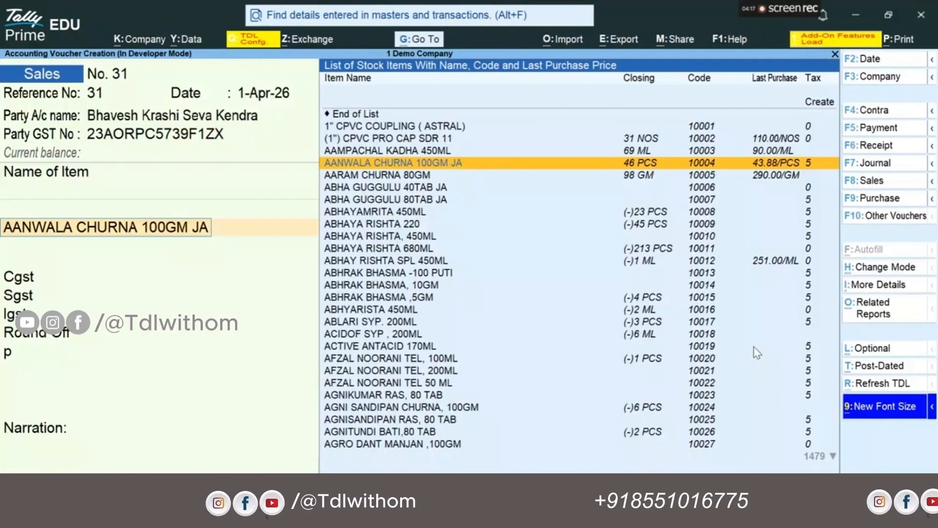
pyautogui.press('Return')
pyautogui.press('Return')
pyautogui.hotkey('ctrl', 'a')
pyautogui.hotkey('ctrl', 'a')
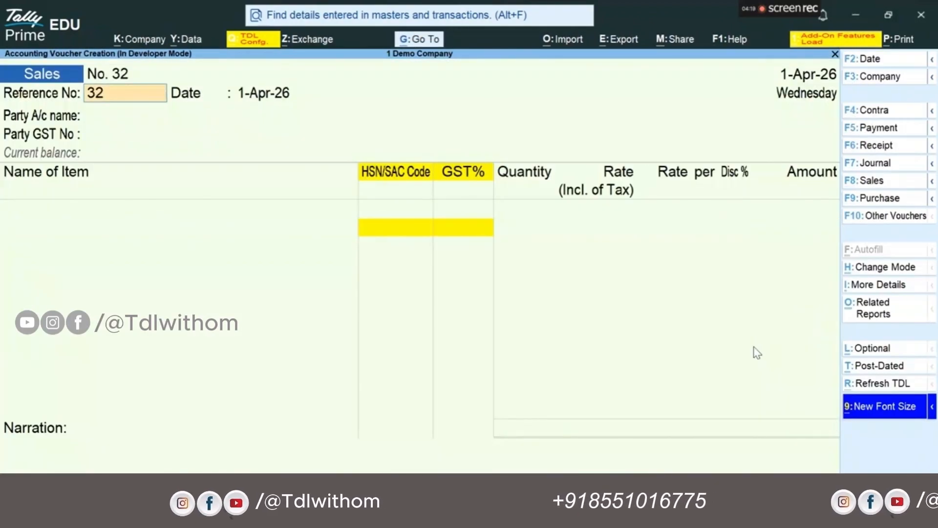
# Step: Reopen the saved sales voucher No. 31 and preview its printed tax invoice
pyautogui.press('pageup')
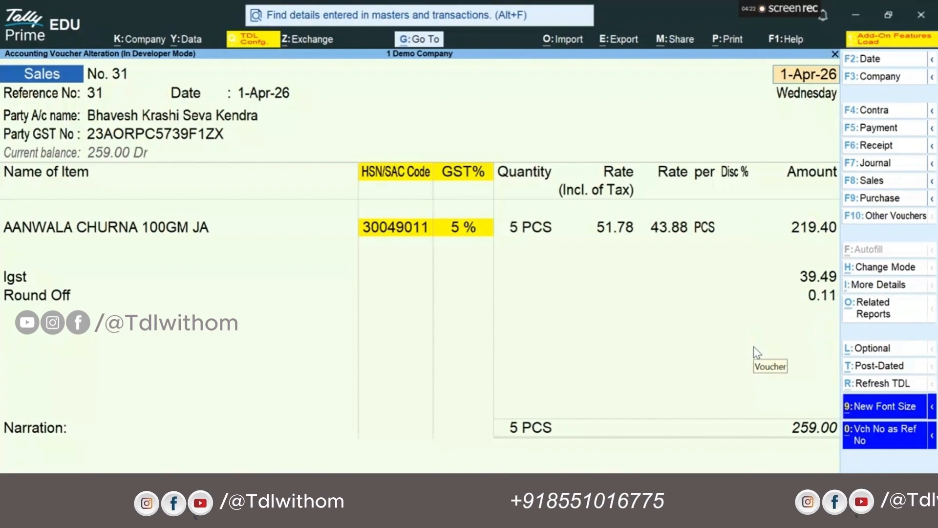
pyautogui.hotkey('alt', 'p')
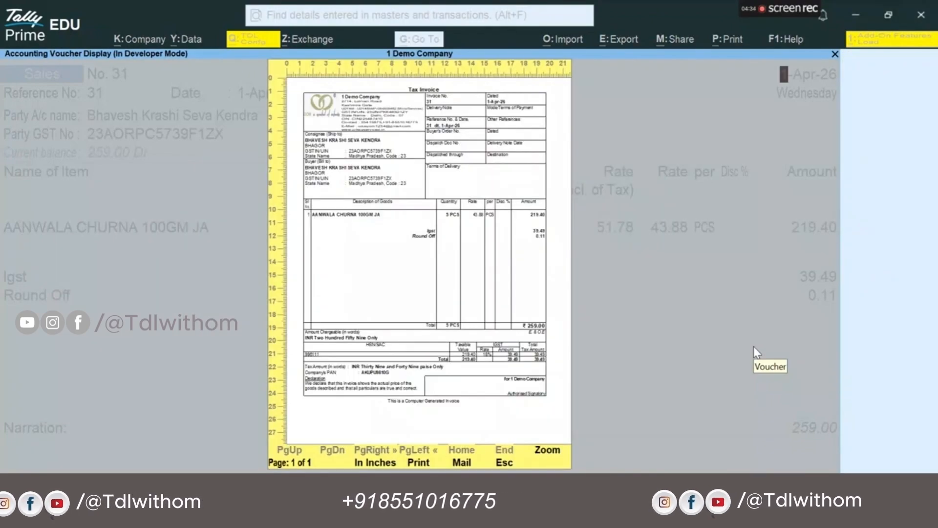
pyautogui.press('Escape')
pyautogui.press('Escape')
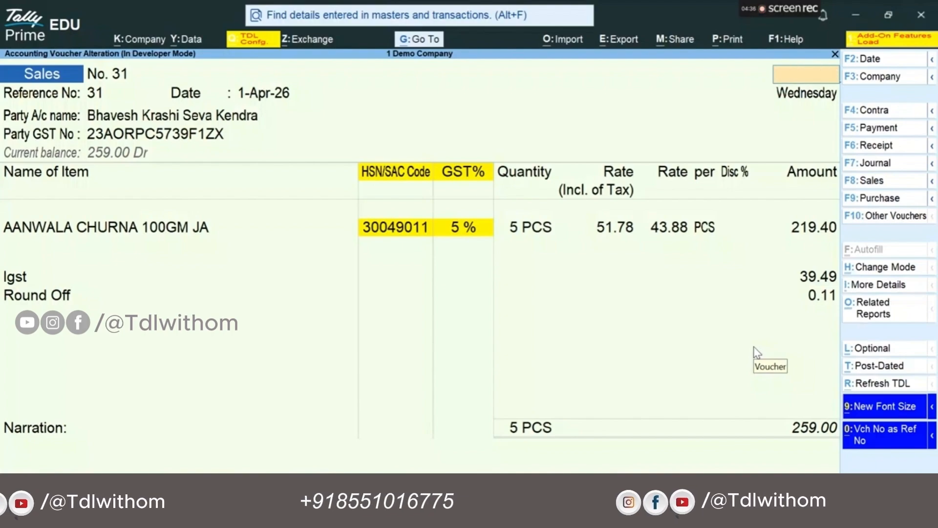
# Step: Leave voucher alteration and creation and open the Day Book from the Gateway of Tally
pyautogui.press('Escape')
pyautogui.press('y')
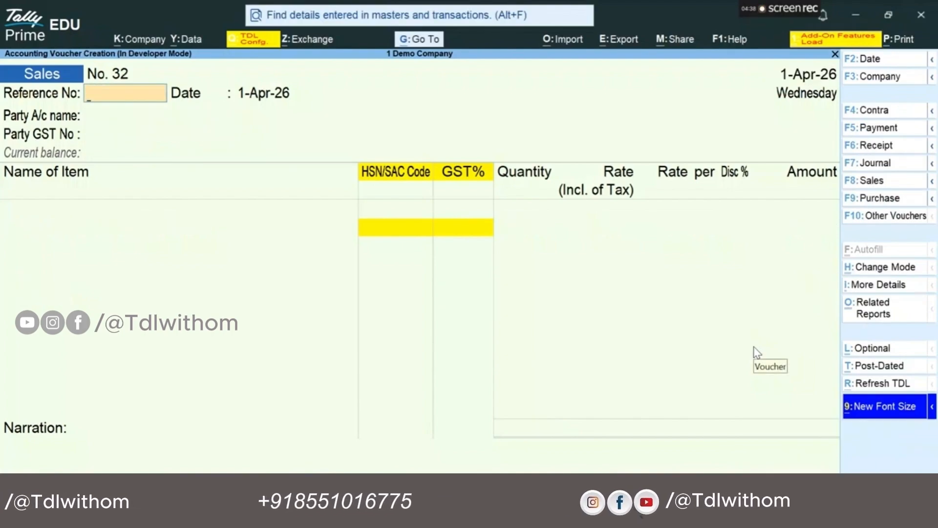
pyautogui.press('Escape')
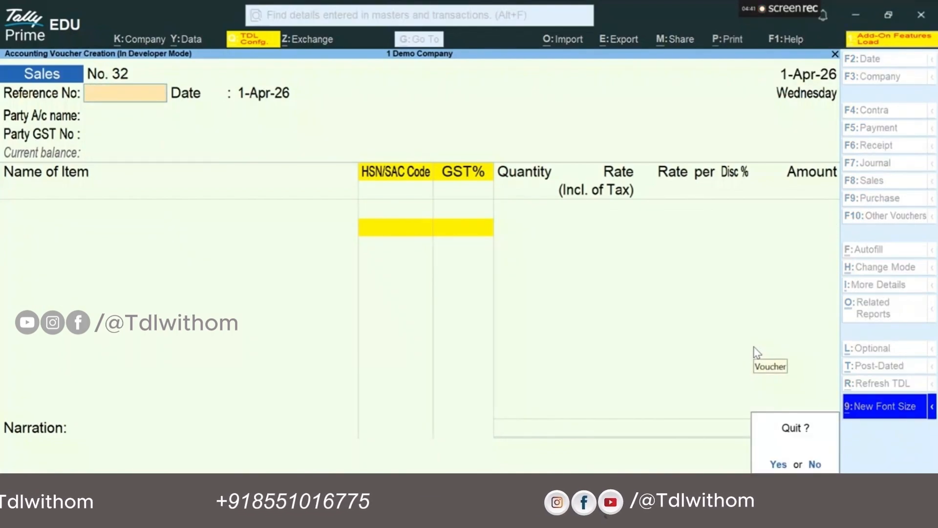
pyautogui.press('y')
pyautogui.press('Up')
pyautogui.press('Up')
pyautogui.press('Up')
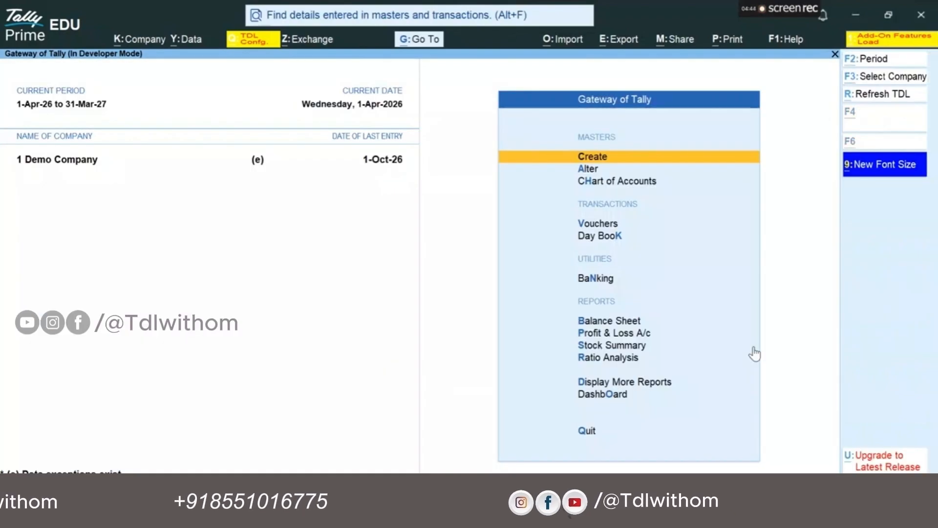
pyautogui.press('k')
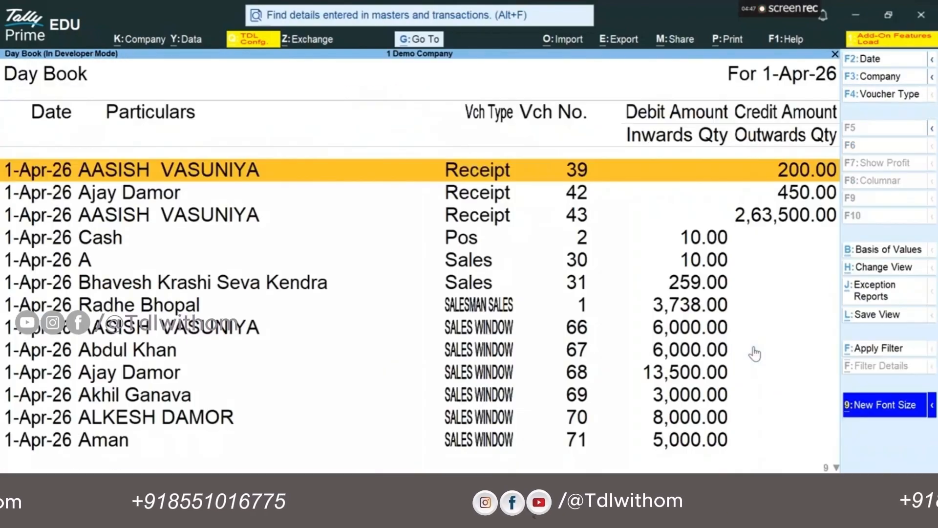
# Step: Look through the Day Book entries for 1-Apr-26 and check how the report text is displayed
pyautogui.press('Down')
pyautogui.press('Down')
pyautogui.press('Down')
pyautogui.press('Down')
pyautogui.press('Down')
pyautogui.press('Down')
pyautogui.press('Down')
pyautogui.press('Down')
pyautogui.press('Down')
pyautogui.press('Down')
pyautogui.press('Down')
pyautogui.press('Down')
pyautogui.press('Down')
pyautogui.press('Down')
pyautogui.press('Home')
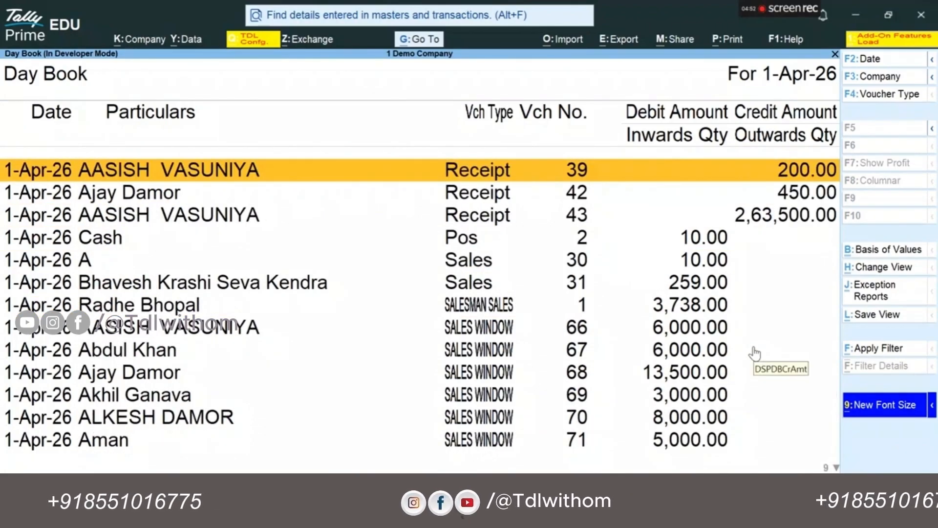
pyautogui.press('Down')
pyautogui.press('Down')
pyautogui.press('Down')
pyautogui.press('Down')
pyautogui.press('Down')
pyautogui.press('Down')
pyautogui.press('Down')
pyautogui.press('Down')
pyautogui.press('Down')
pyautogui.press('Down')
pyautogui.press('Down')
pyautogui.press('Down')
pyautogui.press('Down')
pyautogui.press('Down')
pyautogui.press('Down')
pyautogui.press('Down')
pyautogui.press('Down')
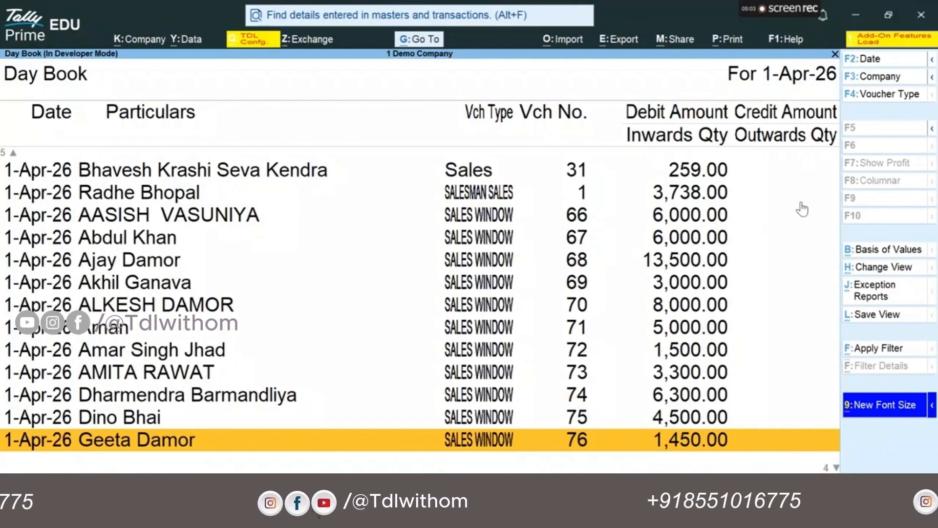
# Step: Set the Voucher Font Size to 18 in the new font size settings, keeping All Reports Font Size at 19
pyautogui.click(881, 406)
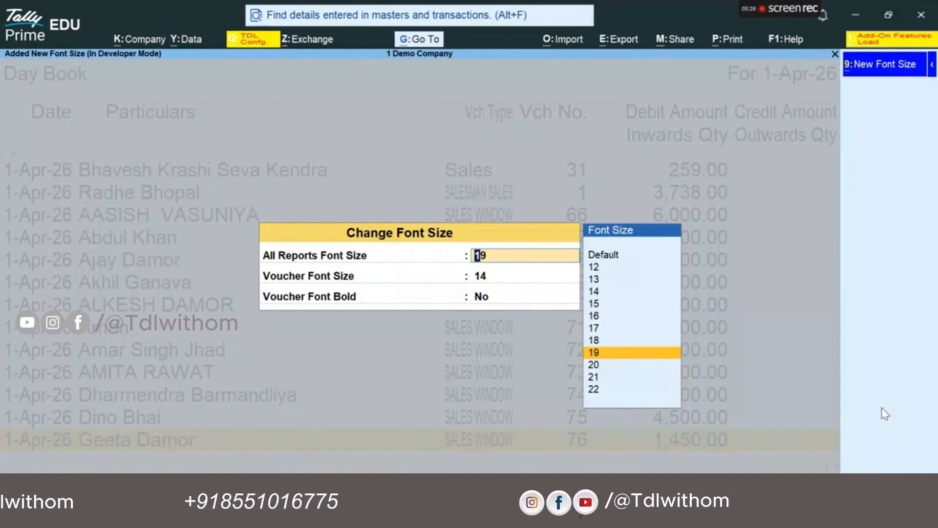
pyautogui.press('Return')
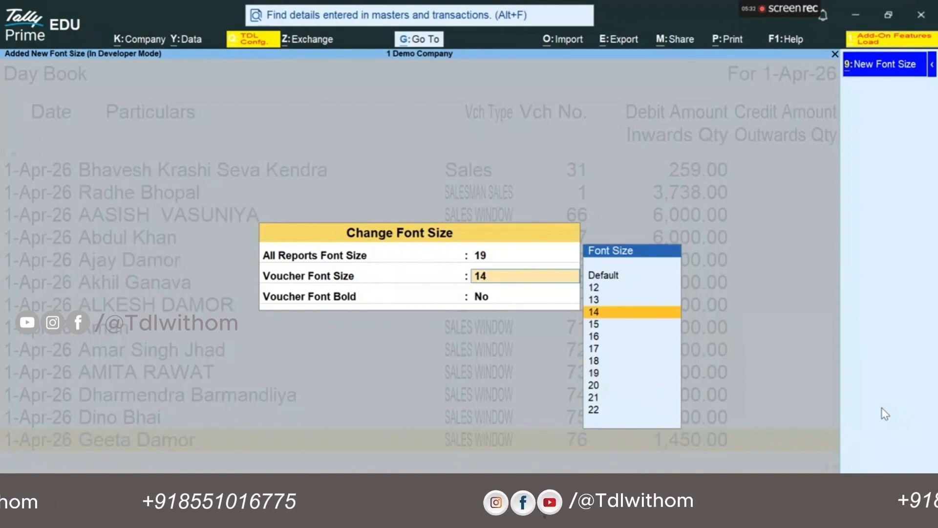
pyautogui.press('Down')
pyautogui.press('Down')
pyautogui.press('Down')
pyautogui.press('Down')
pyautogui.press('Down')
pyautogui.press('Up')
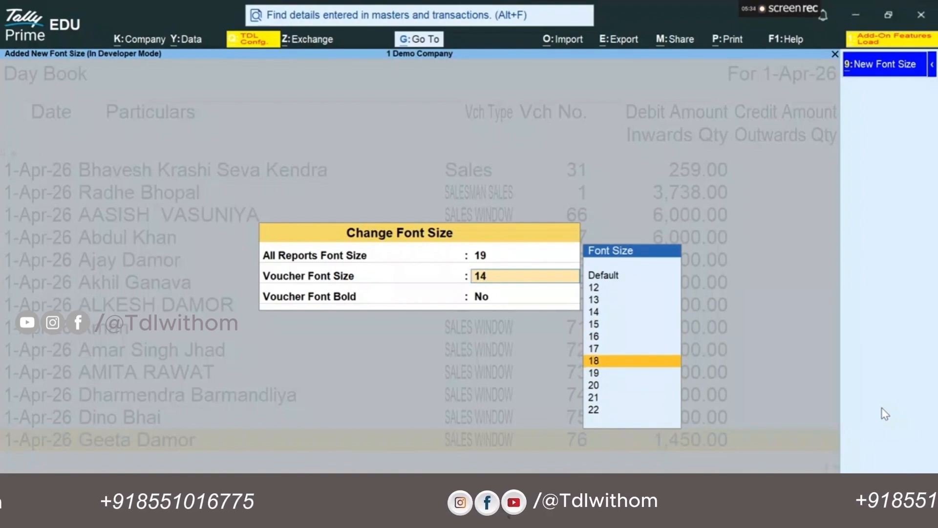
pyautogui.press('Return')
# Step: Set Voucher Font Bold to Yes and save the font settings
pyautogui.press('Down')
pyautogui.press('Up')
pyautogui.press('Down')
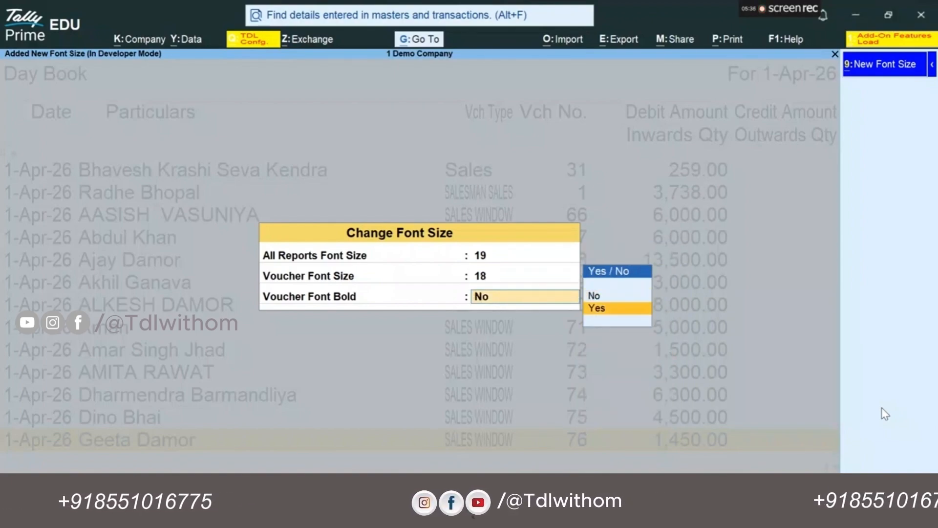
pyautogui.press('Up')
pyautogui.press('Down')
pyautogui.press('Up')
pyautogui.press('Down')
pyautogui.press('Return')
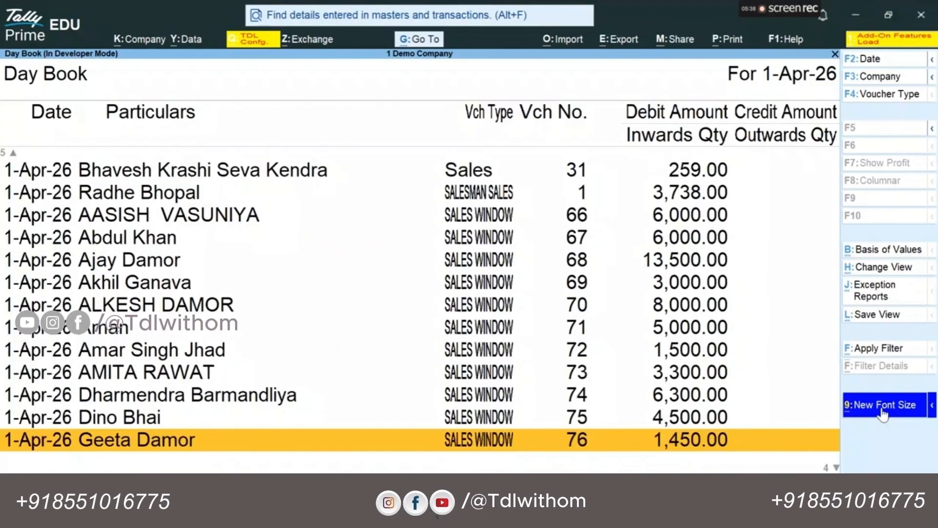
# Step: Open SALES WINDOW vouchers No. 76 and No. 68 from the Day Book to check their font
pyautogui.press('Return')
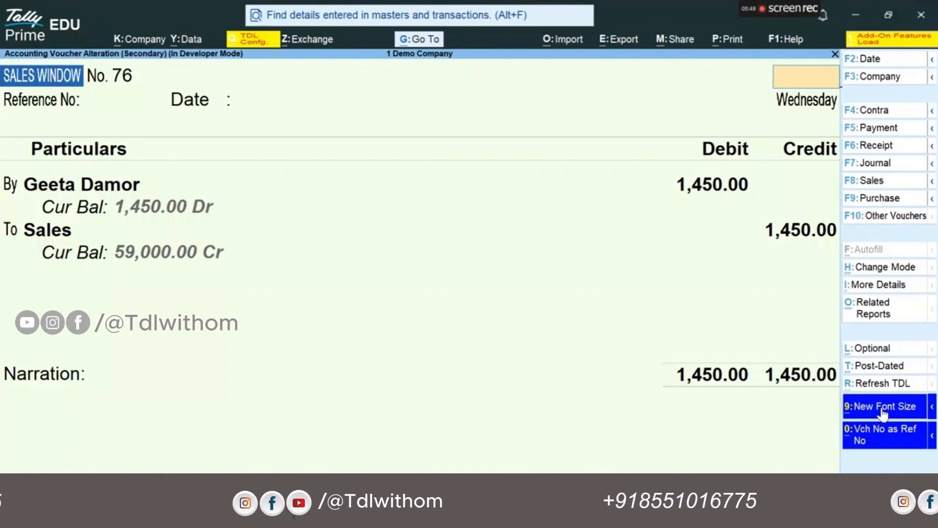
pyautogui.press('Escape')
pyautogui.press('Up')
pyautogui.press('Up')
pyautogui.press('Up')
pyautogui.press('Up')
pyautogui.press('Up')
pyautogui.press('Up')
pyautogui.press('Up')
pyautogui.press('Up')
pyautogui.press('Return')
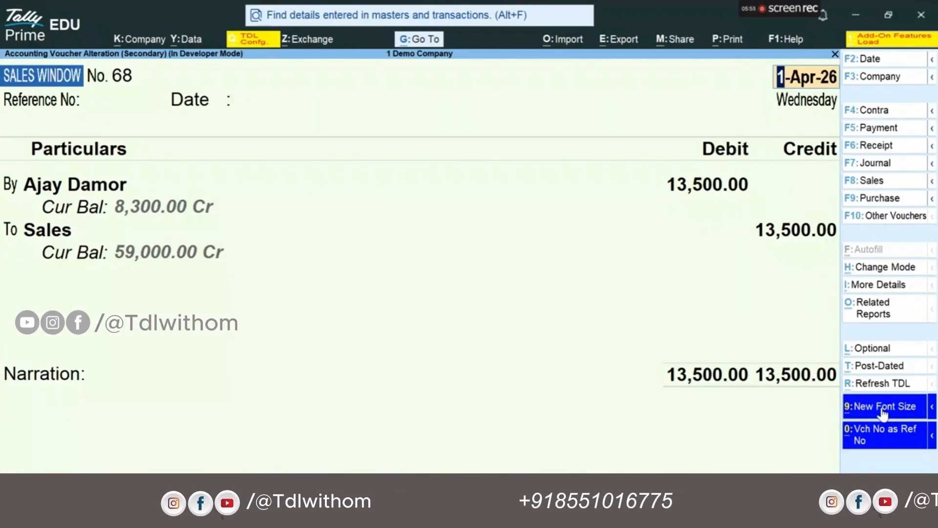
# Step: Preview the printed invoice of SALES WINDOW voucher No. 68 and return to the Day Book
pyautogui.press('ctrl')
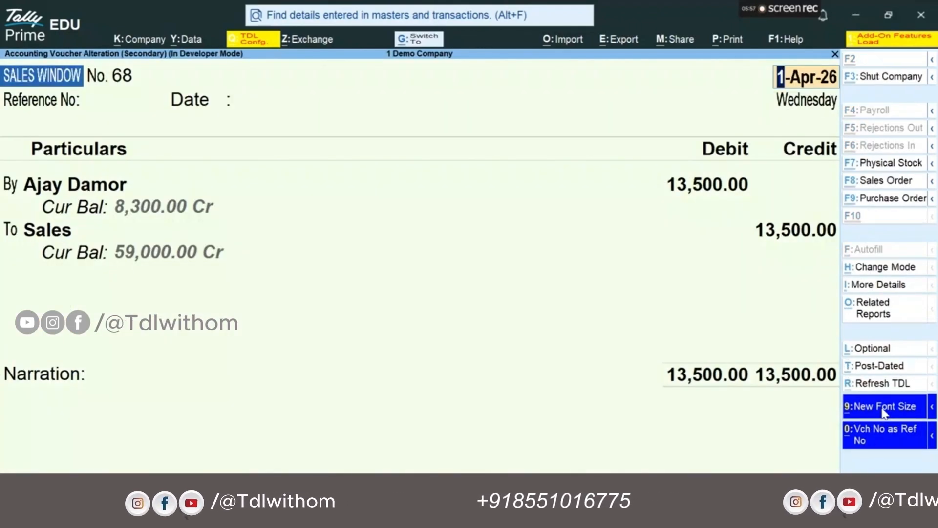
pyautogui.hotkey('ctrl', 'p')
pyautogui.press('i')
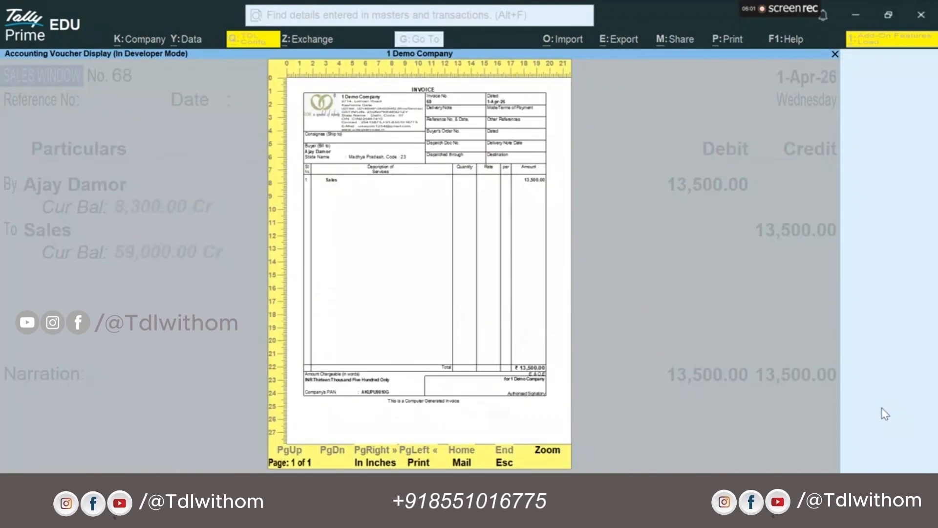
pyautogui.press('Escape')
pyautogui.press('Escape')
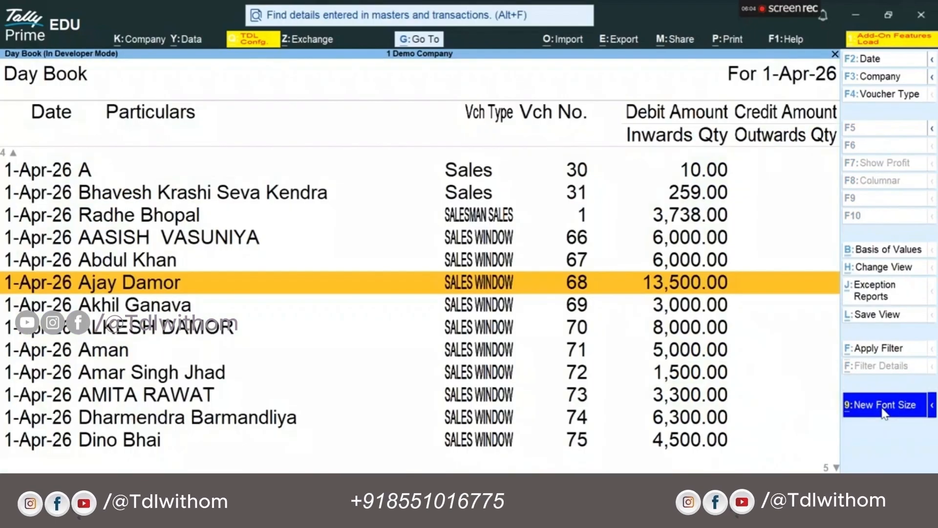
# Step: Go back to voucher entry, open the saved sales voucher No. 31 and preview its printed tax invoice
pyautogui.press('Escape')
pyautogui.press('v')
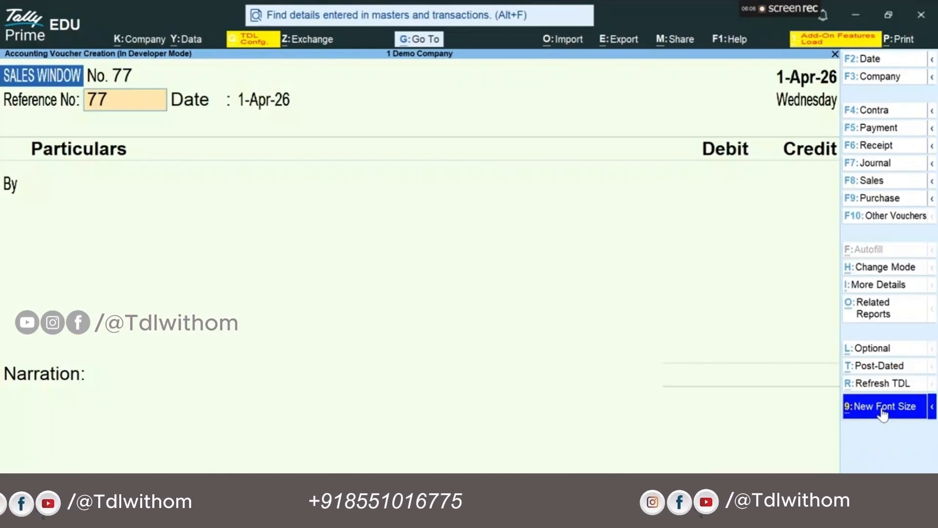
pyautogui.press('pageup')
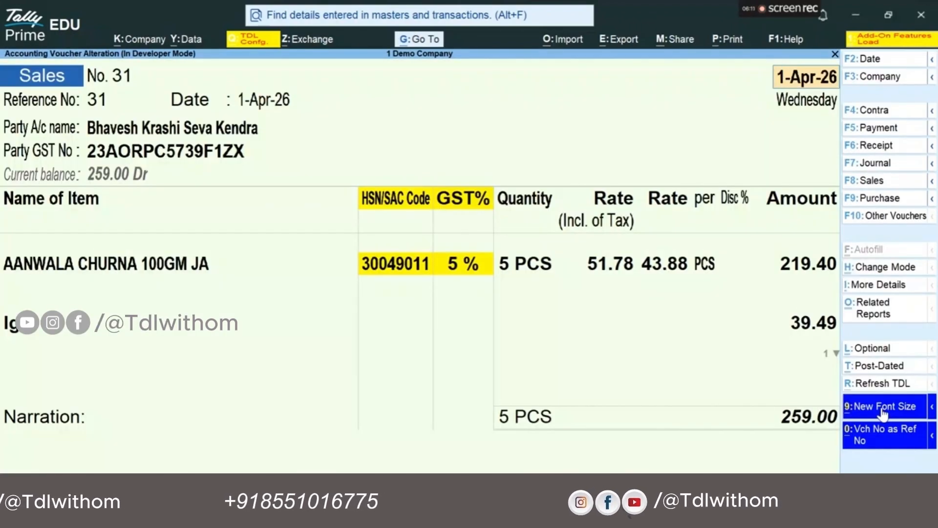
pyautogui.press('ctrl')
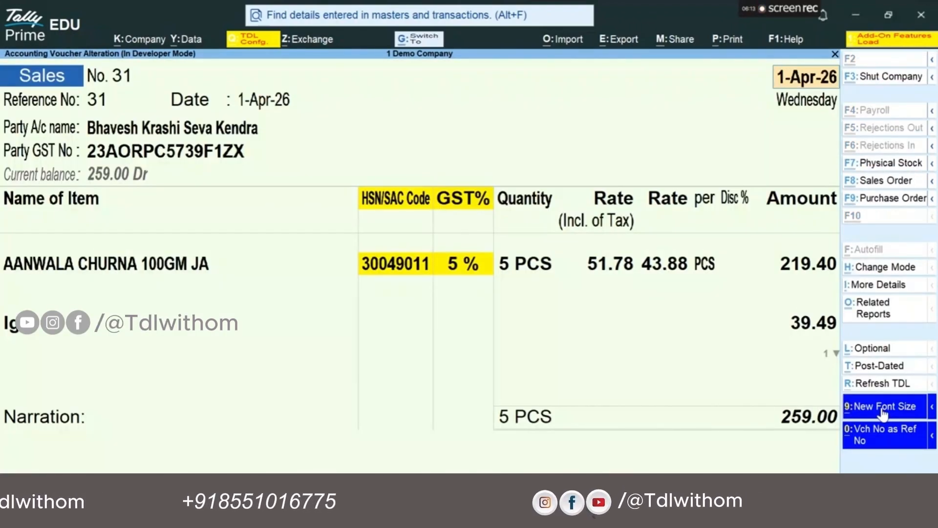
pyautogui.hotkey('ctrl', 'p')
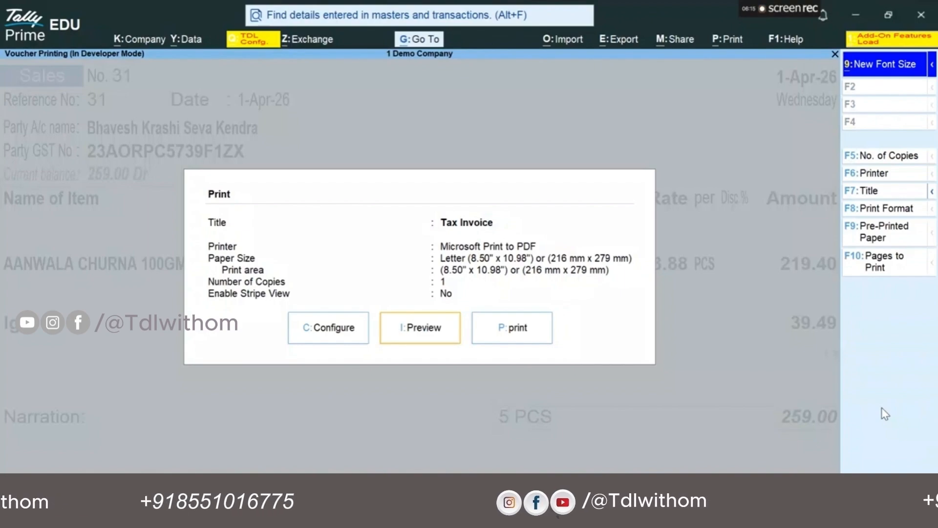
pyautogui.press('i')
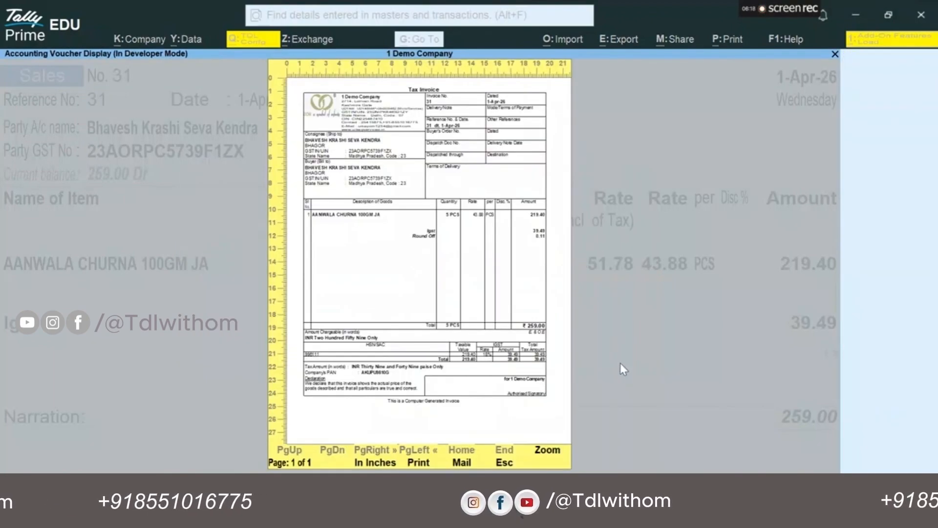
# Step: Examine the enlarged tax invoice down to its totals and tax summary, and close the preview
pyautogui.click(547, 451)
pyautogui.scroll(-5, 608, 440)
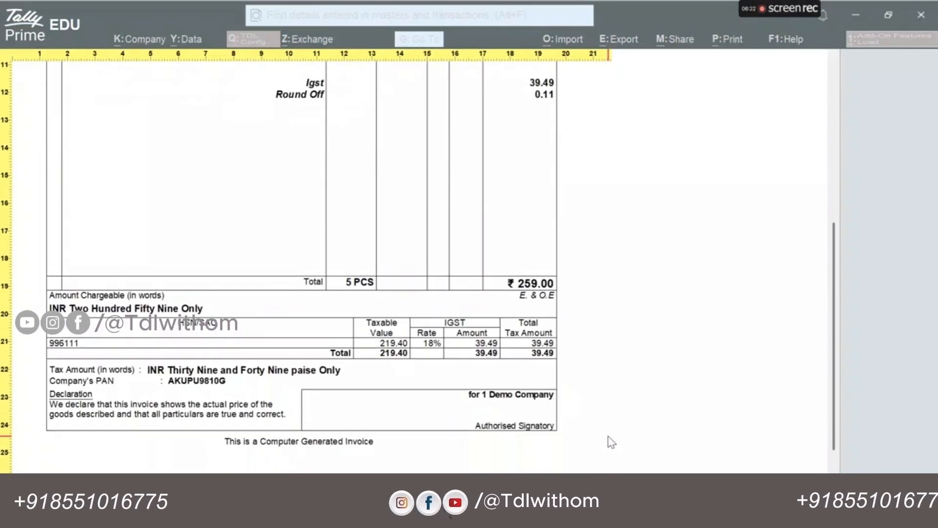
pyautogui.scroll(5, 611, 443)
pyautogui.scroll(2, 612, 443)
pyautogui.press('z')
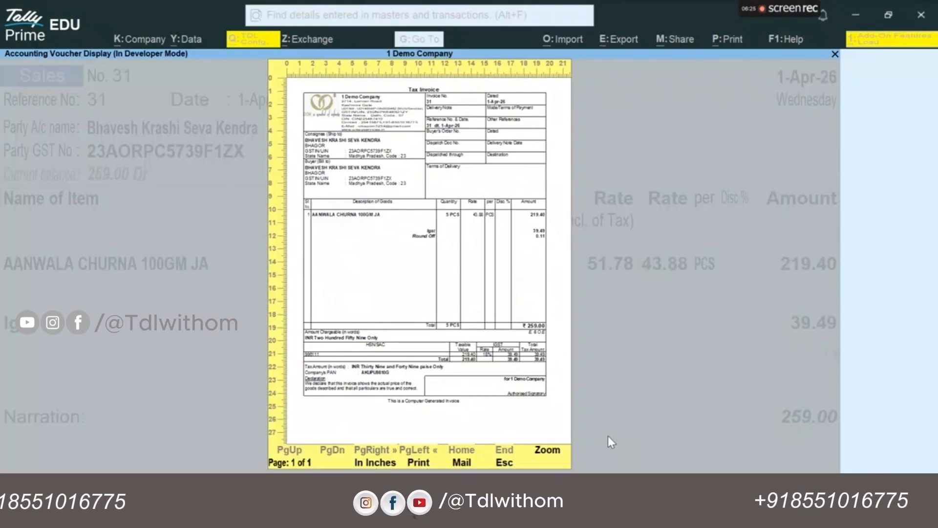
pyautogui.press('Escape')
pyautogui.press('Escape')
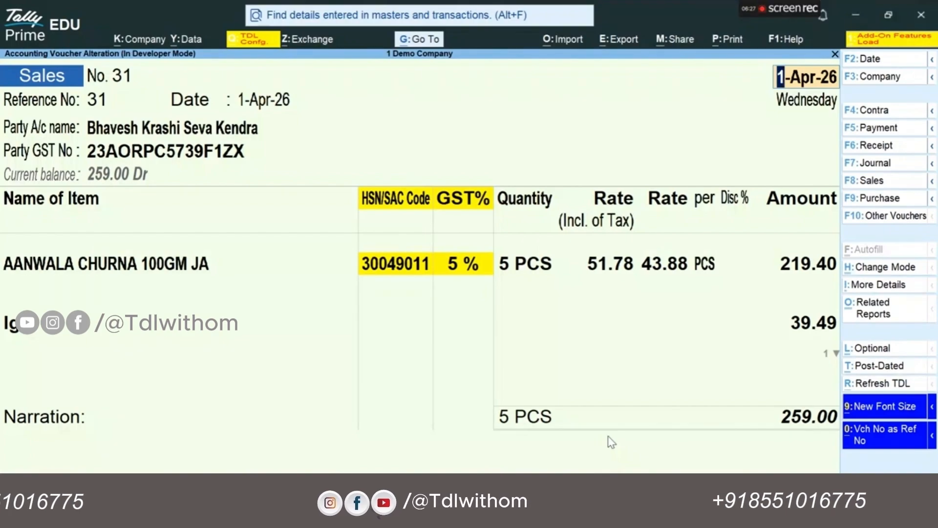